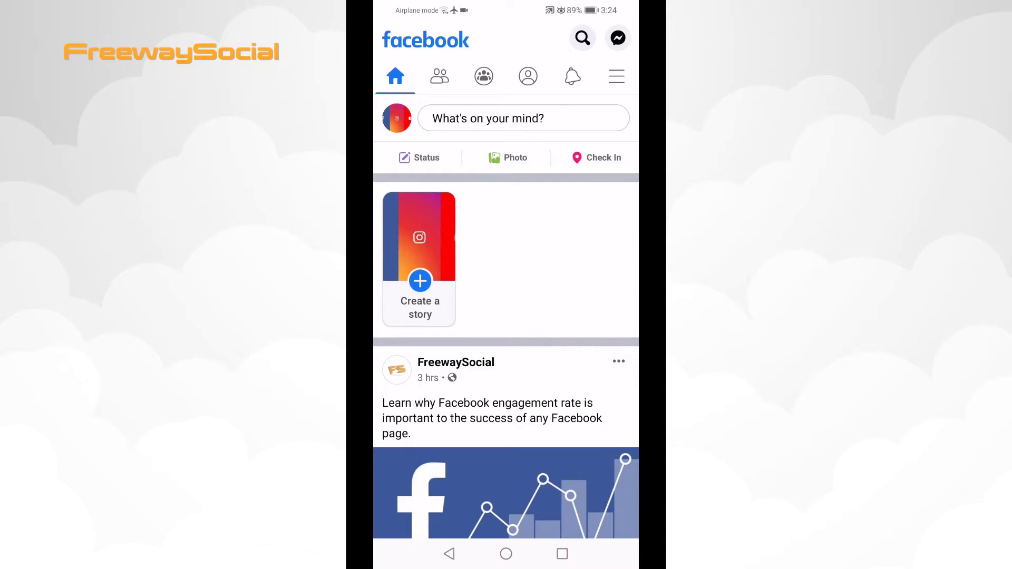
Go to Settings through the main menu's Settings & Privacy section
{"action": "left_click", "coordinate": [617, 76]}
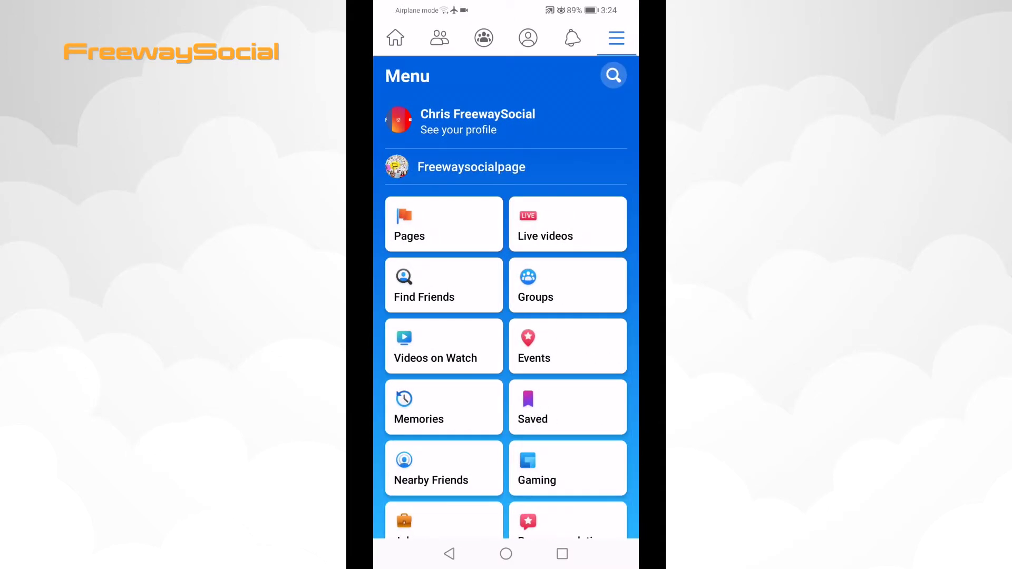
{"action": "scroll", "coordinate": [506, 317], "scroll_direction": "down", "scroll_amount": 3}
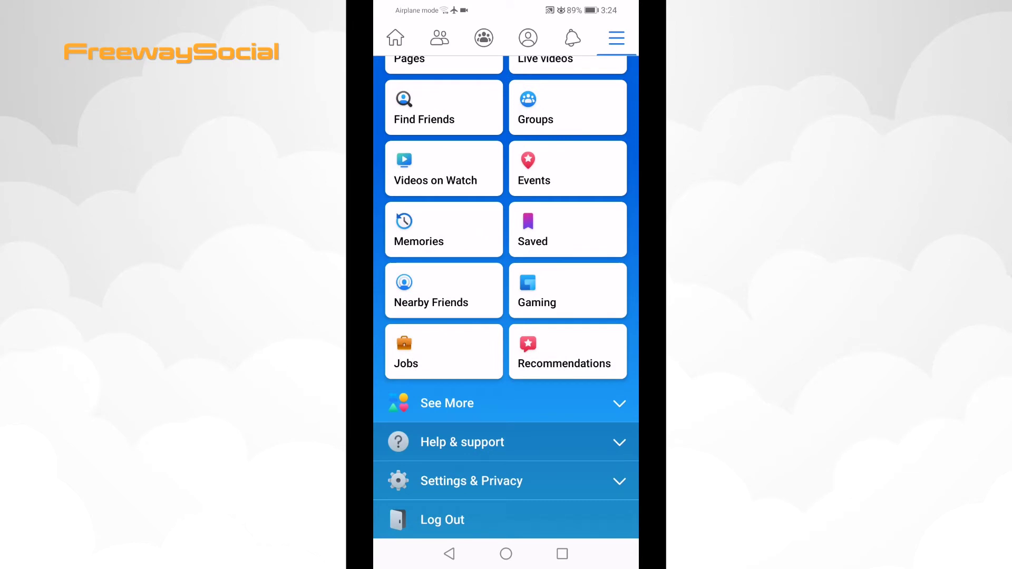
{"action": "left_click", "coordinate": [471, 480]}
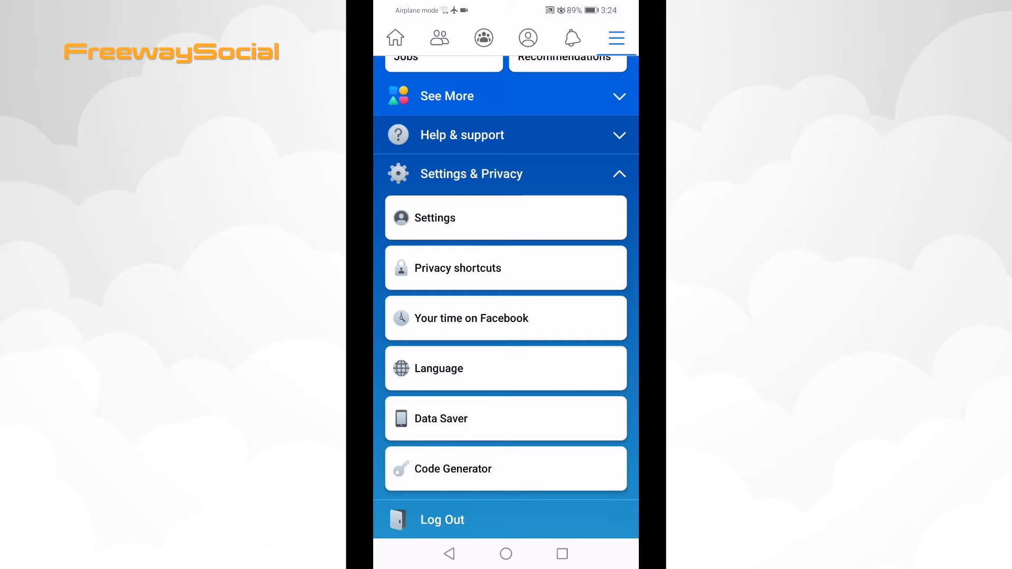
{"action": "left_click", "coordinate": [506, 217]}
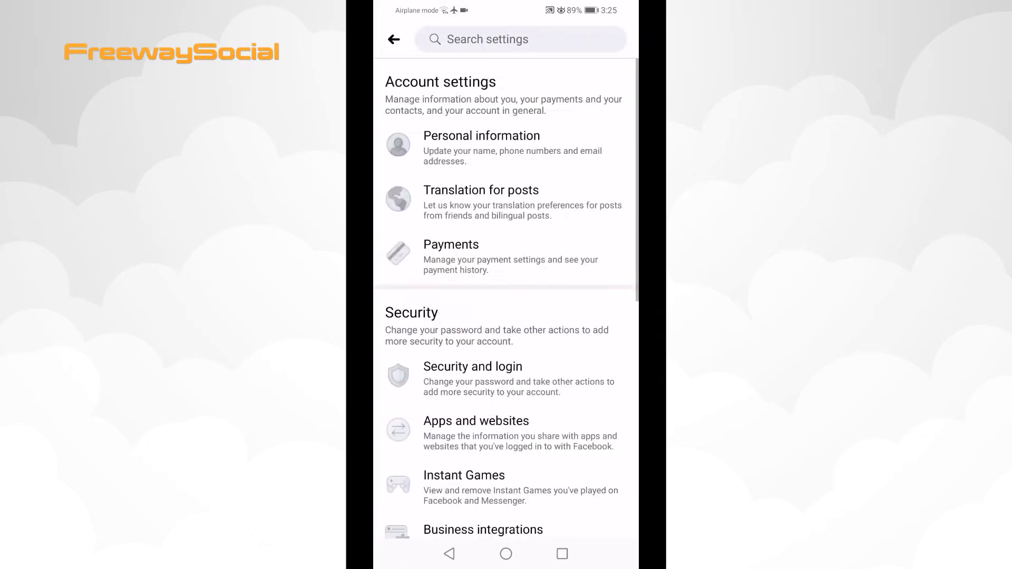
{"action": "scroll", "coordinate": [506, 316], "scroll_direction": "down", "scroll_amount": 3}
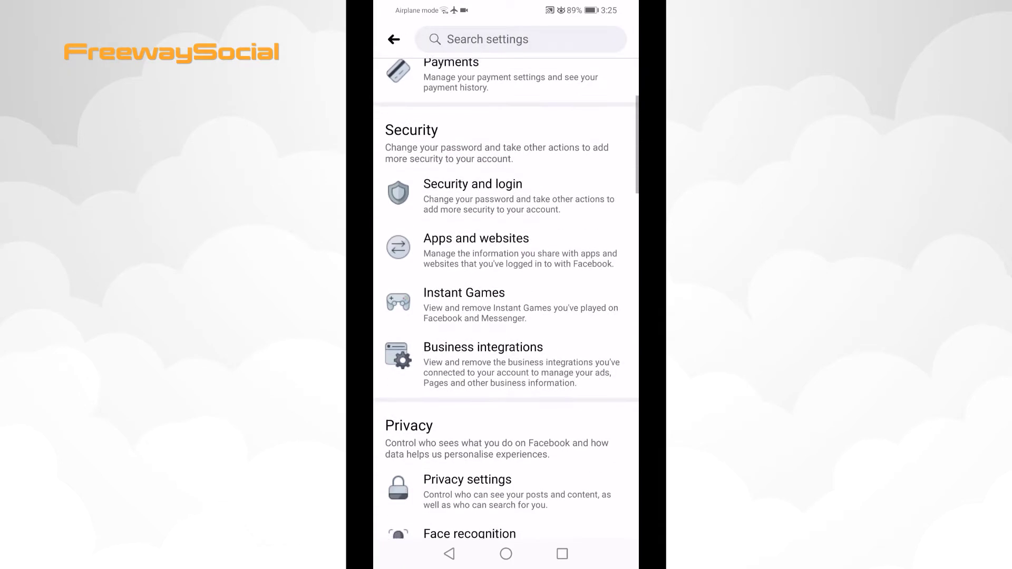
{"action": "scroll", "coordinate": [506, 317], "scroll_direction": "down", "scroll_amount": 2}
{"action": "scroll", "coordinate": [507, 316], "scroll_direction": "down", "scroll_amount": 2}
{"action": "scroll", "coordinate": [506, 317], "scroll_direction": "down", "scroll_amount": 2}
{"action": "scroll", "coordinate": [506, 317], "scroll_direction": "down", "scroll_amount": 3}
{"action": "scroll", "coordinate": [506, 316], "scroll_direction": "down", "scroll_amount": 1}
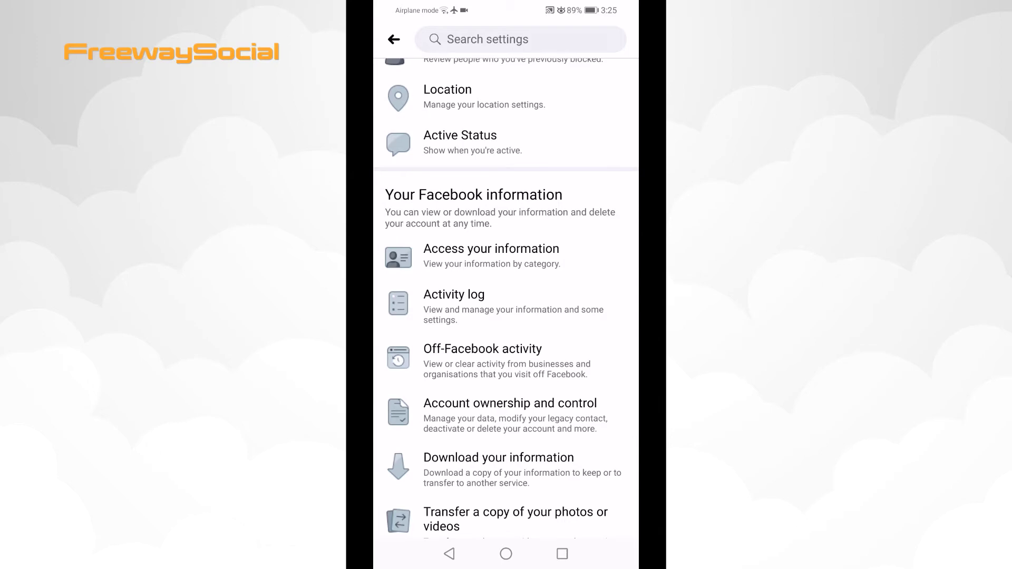
Open the Activity log from Your Facebook information
{"action": "left_click", "coordinate": [454, 303]}
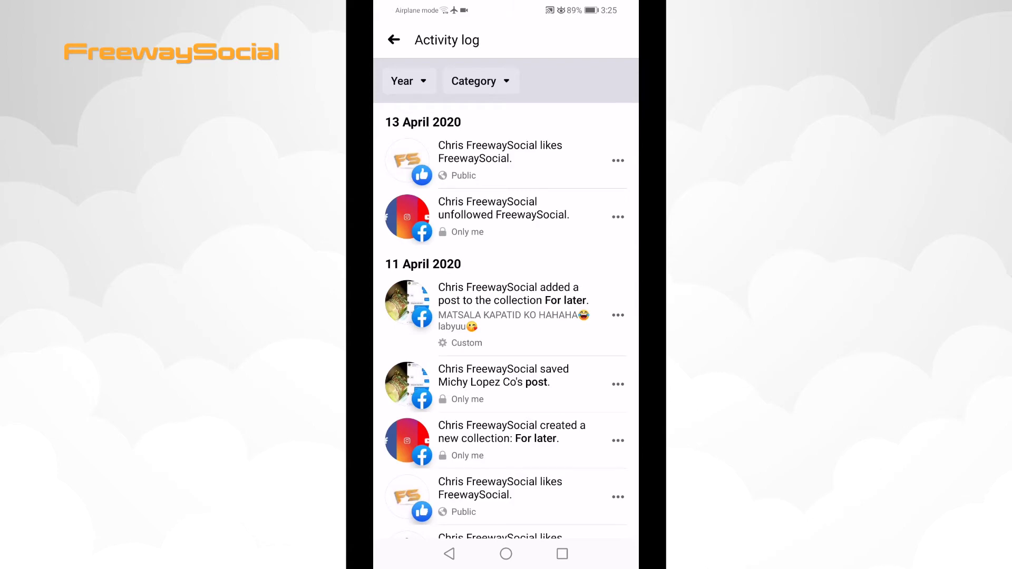
Filter the Activity log by the category 'Videos you've watched'
{"action": "left_click", "coordinate": [480, 81]}
{"action": "left_click_drag", "start_coordinate": [506, 436], "coordinate": [506, 198]}
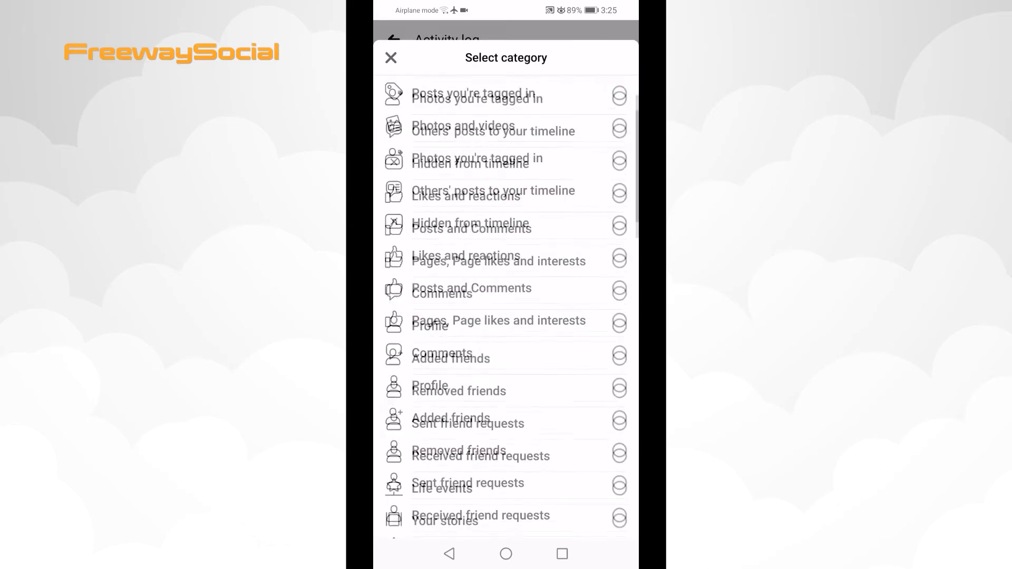
{"action": "scroll", "coordinate": [506, 308], "scroll_direction": "down", "scroll_amount": 5}
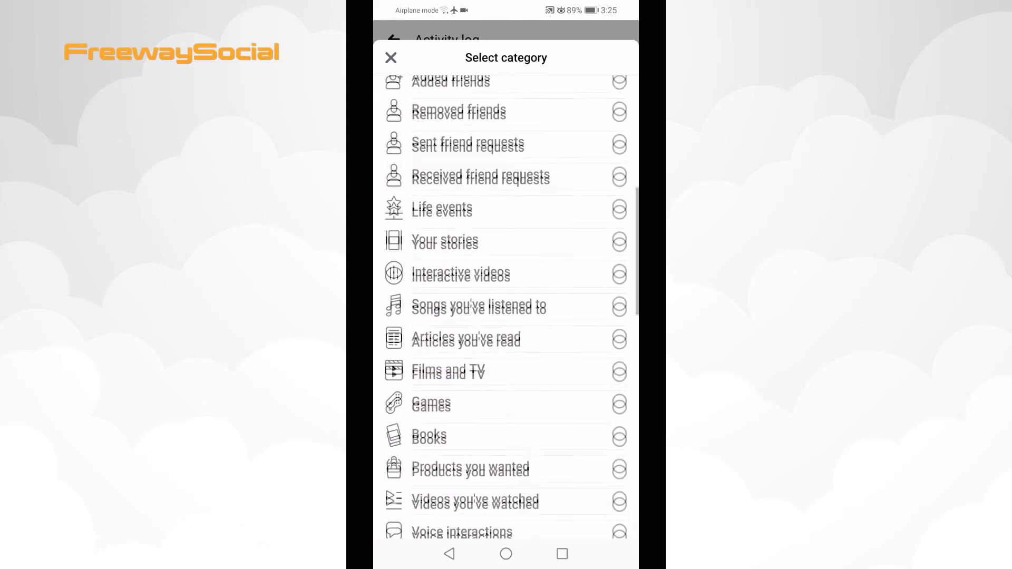
{"action": "scroll", "coordinate": [506, 309], "scroll_direction": "down", "scroll_amount": 3}
{"action": "left_click", "coordinate": [475, 367]}
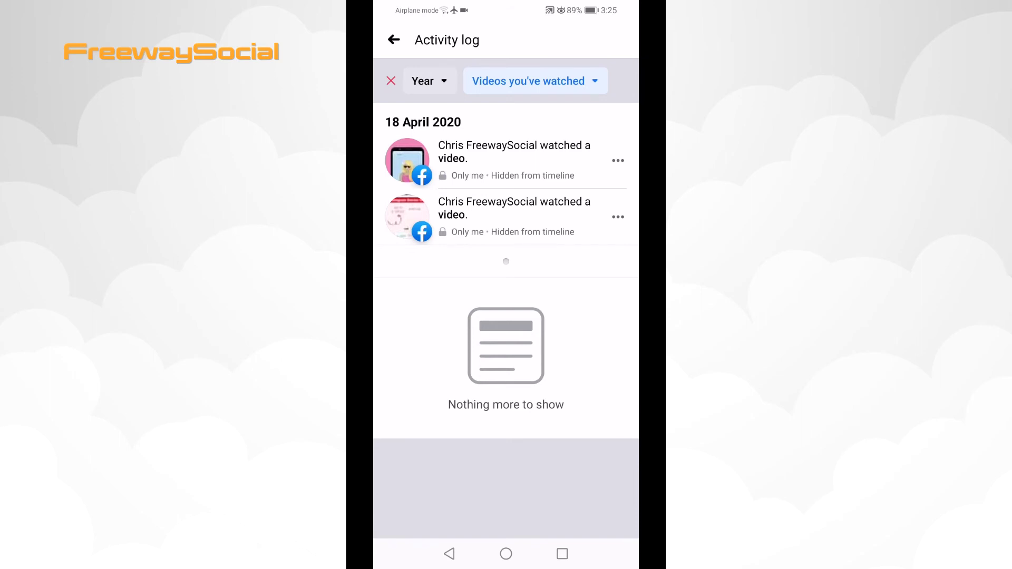
Delete the first watched-video entry from its three-dot menu
{"action": "left_click", "coordinate": [618, 160]}
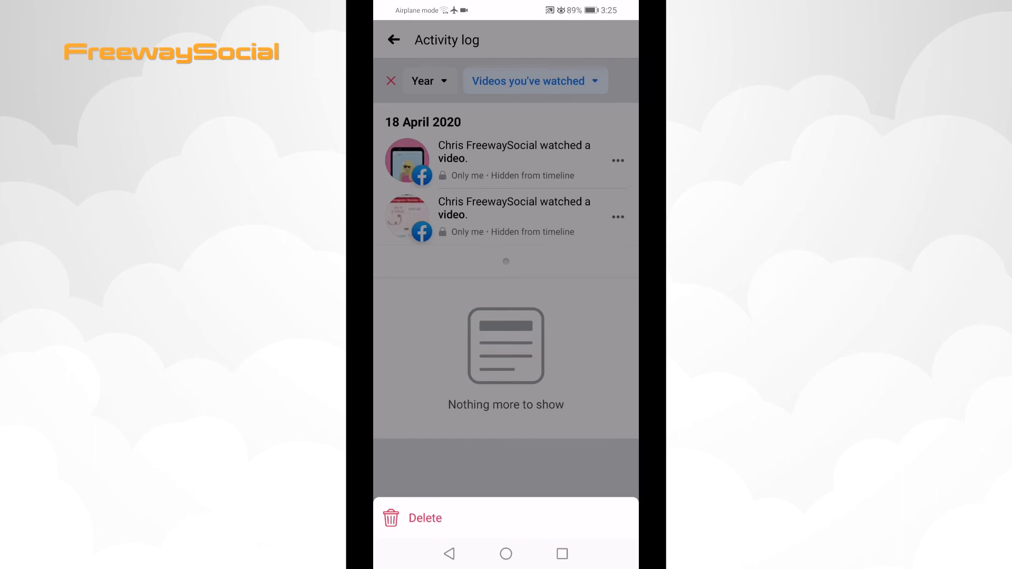
{"action": "left_click", "coordinate": [425, 518]}
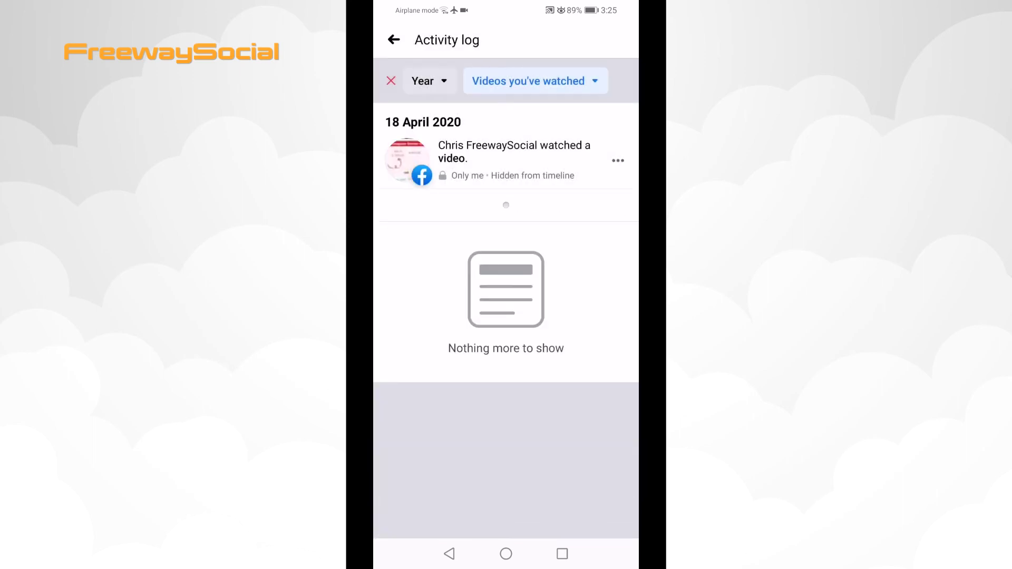